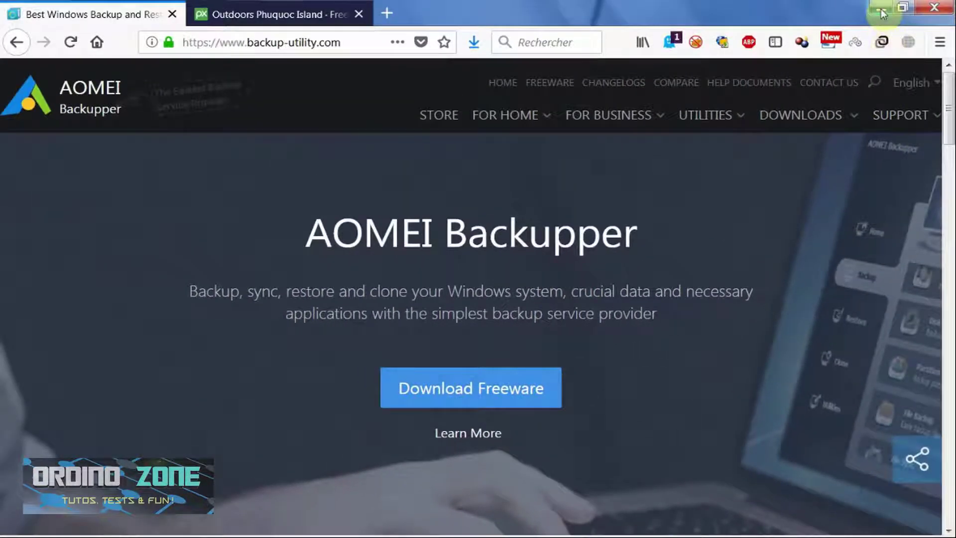
Switch from the browser to AOMEI Backupper and view its restore and cloning functions
click(881, 8)
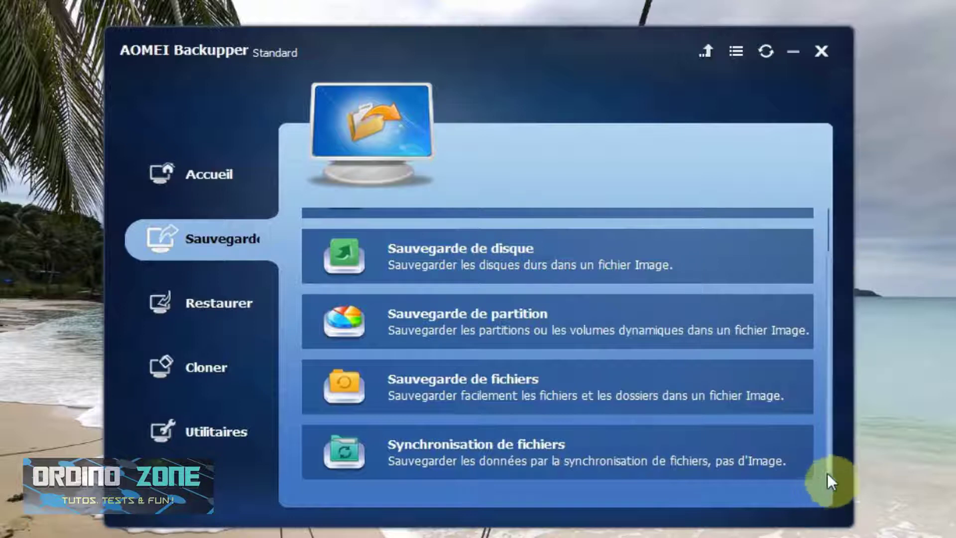
click(234, 313)
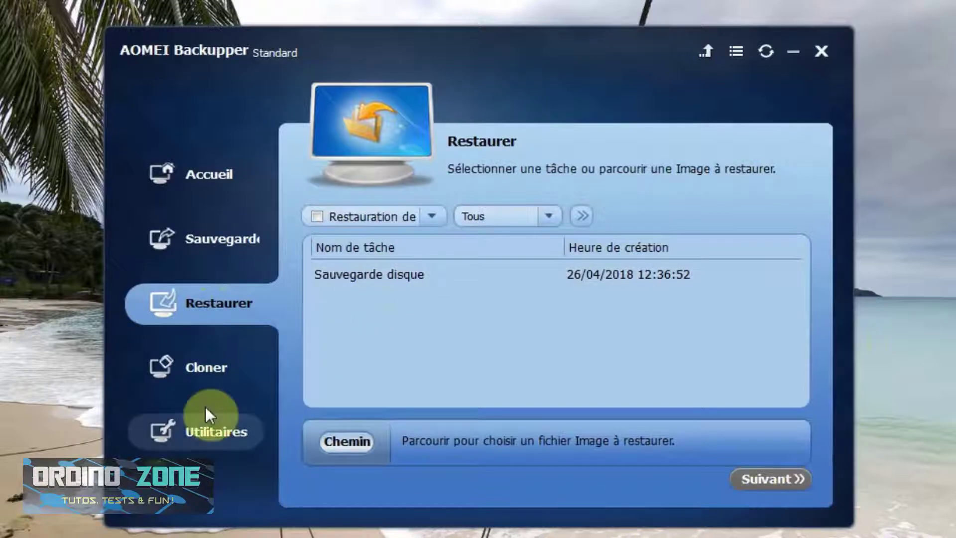
click(210, 372)
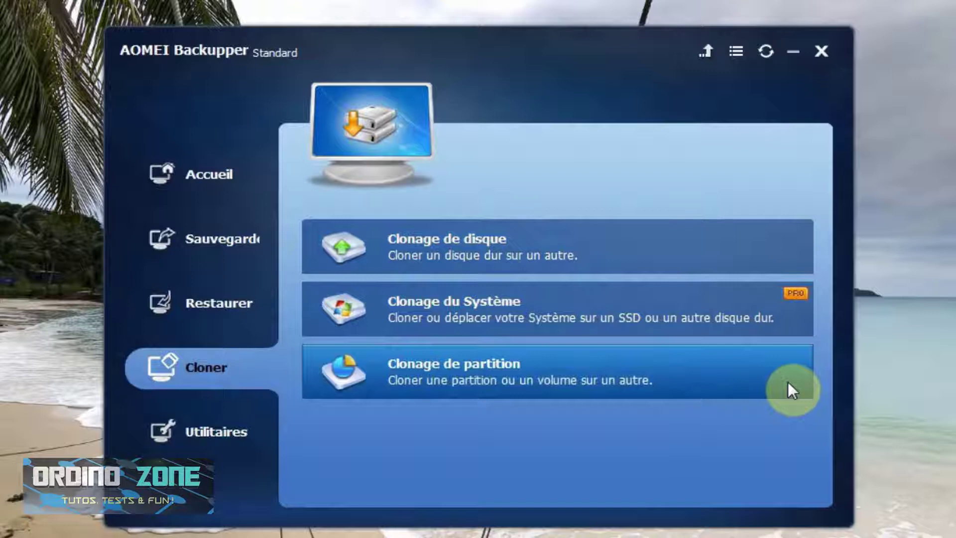
Examine the full list of utilities, from image verification and bootable media creation to configuration import/export and reports
click(225, 439)
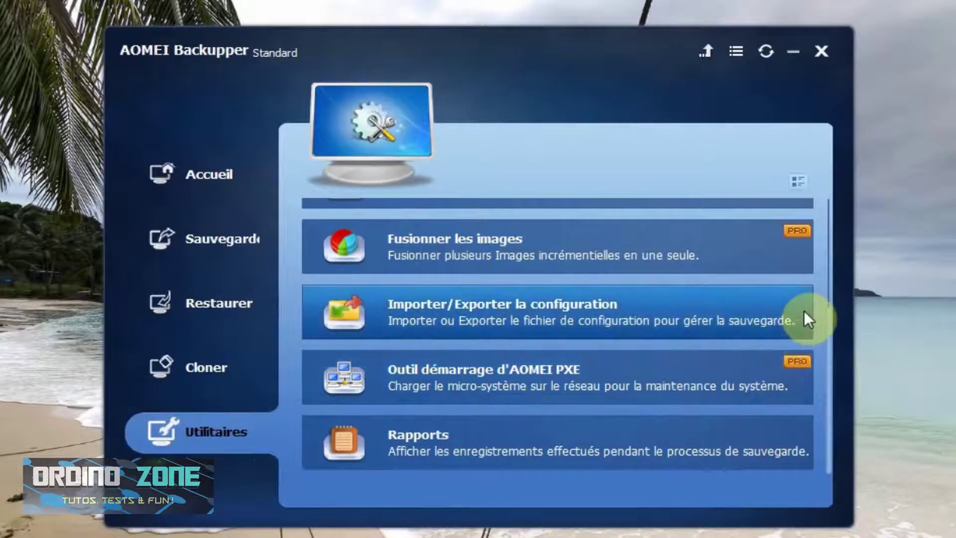
scroll(827, 333, up, 3)
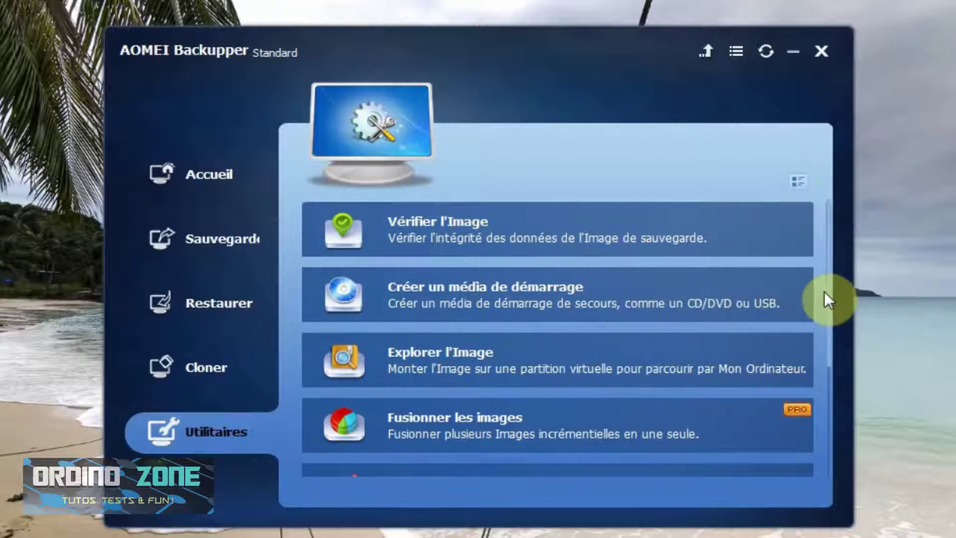
scroll(827, 348, down, 3)
scroll(832, 273, up, 3)
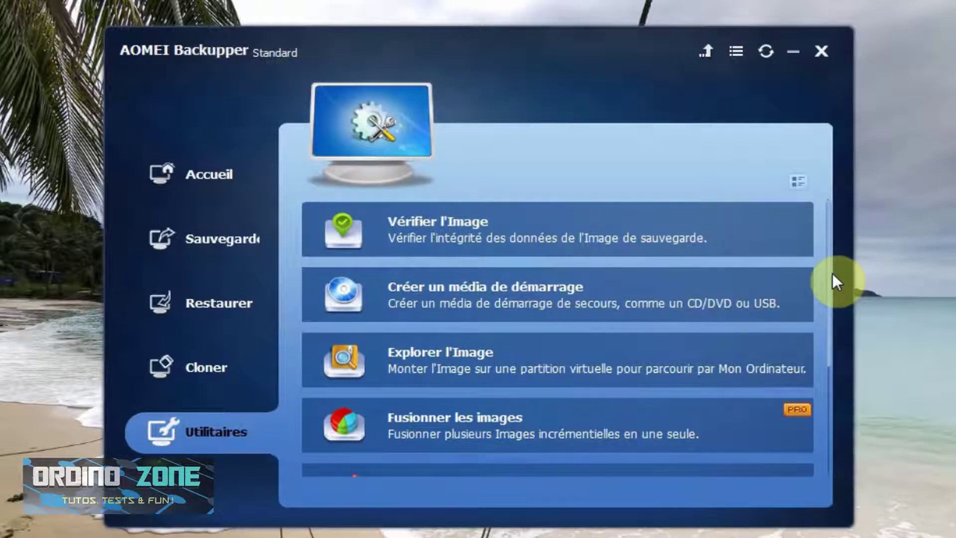
drag(833, 273, 824, 424)
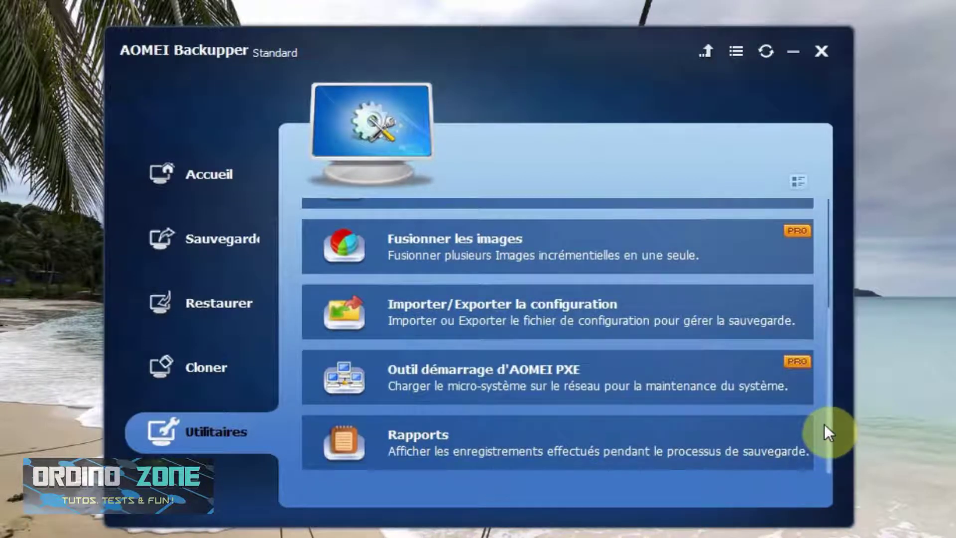
drag(825, 425, 816, 386)
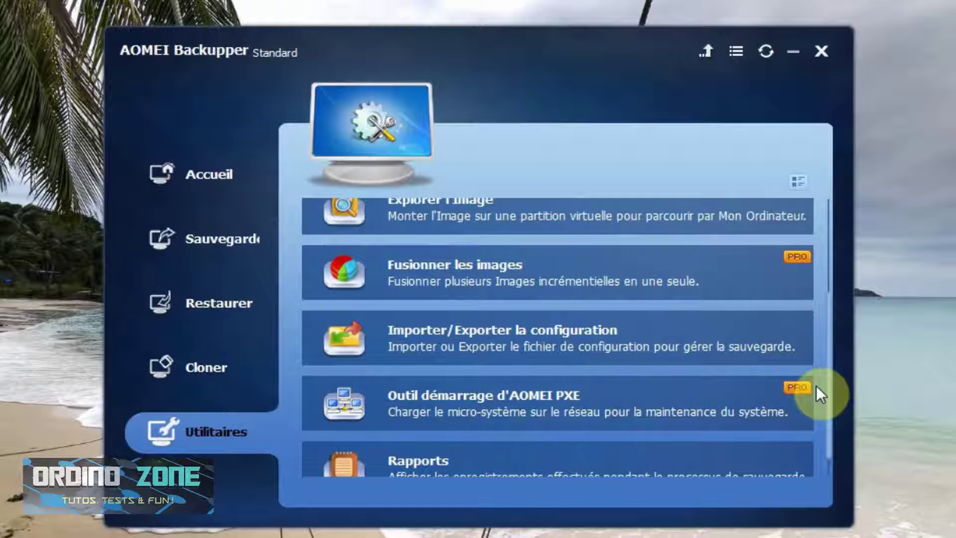
drag(816, 386, 835, 257)
Review the available backup types, open the system backup setup and select the C: partition in its source list
click(189, 242)
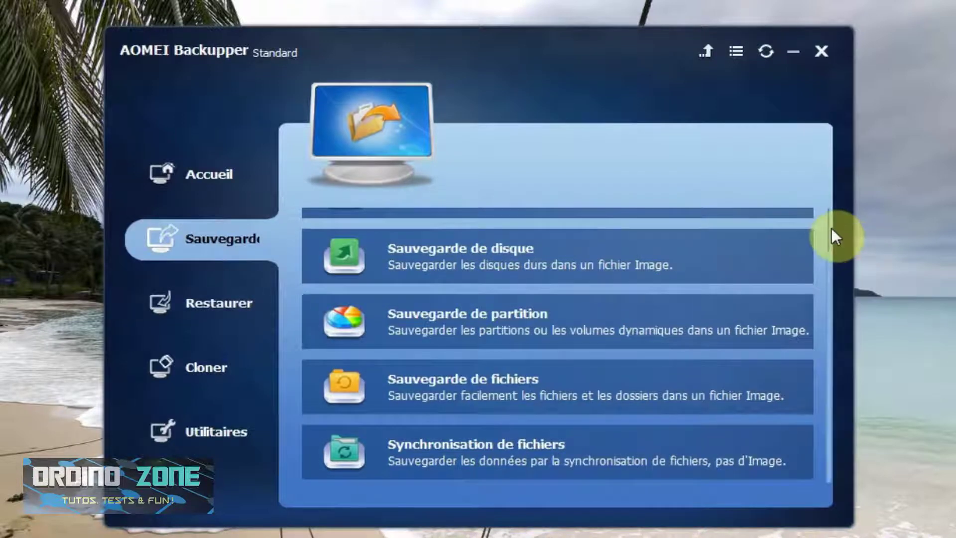
scroll(831, 239, up, 1)
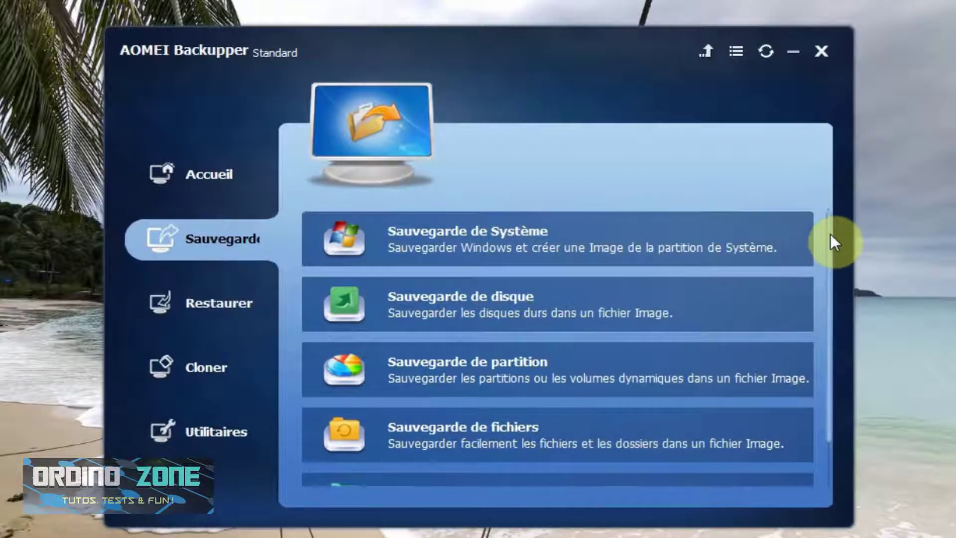
scroll(829, 349, down, 1)
scroll(834, 225, up, 1)
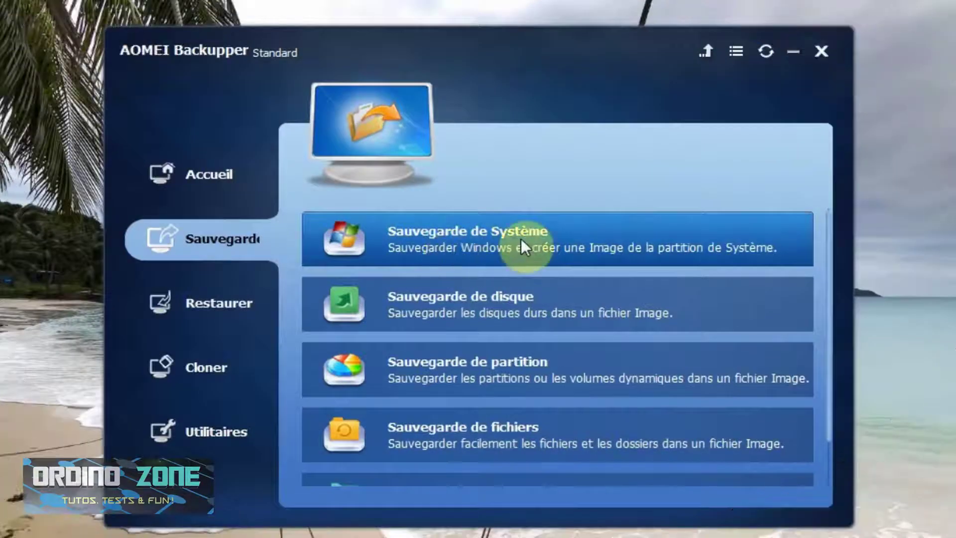
click(458, 243)
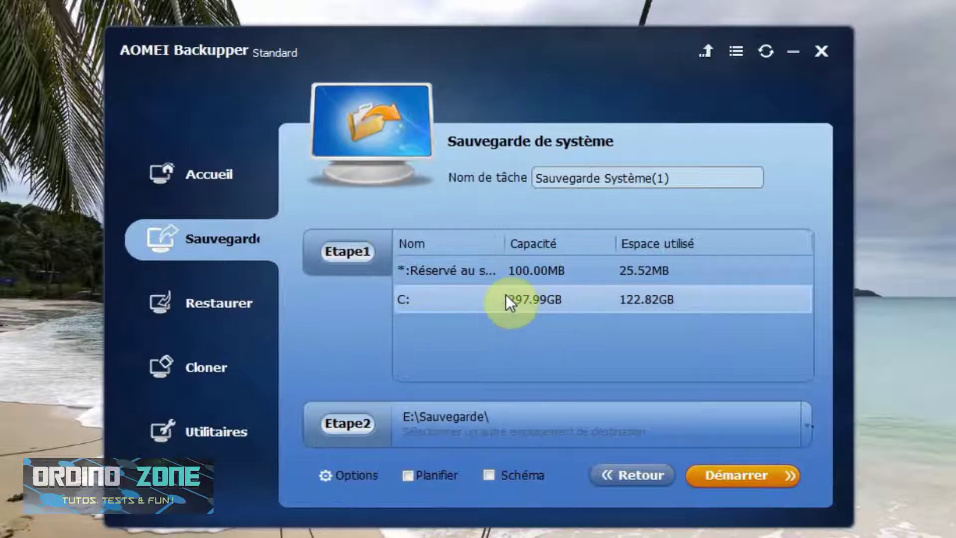
click(527, 293)
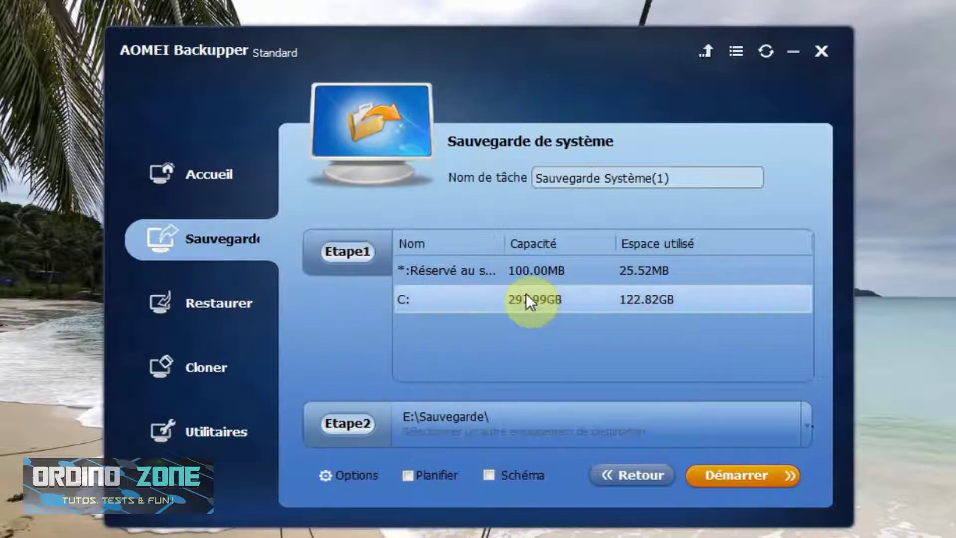
Browse the system backup's destination folders up to the HD2 (E:) drive, check the Sauvegarde folder and close the folder chooser
click(466, 419)
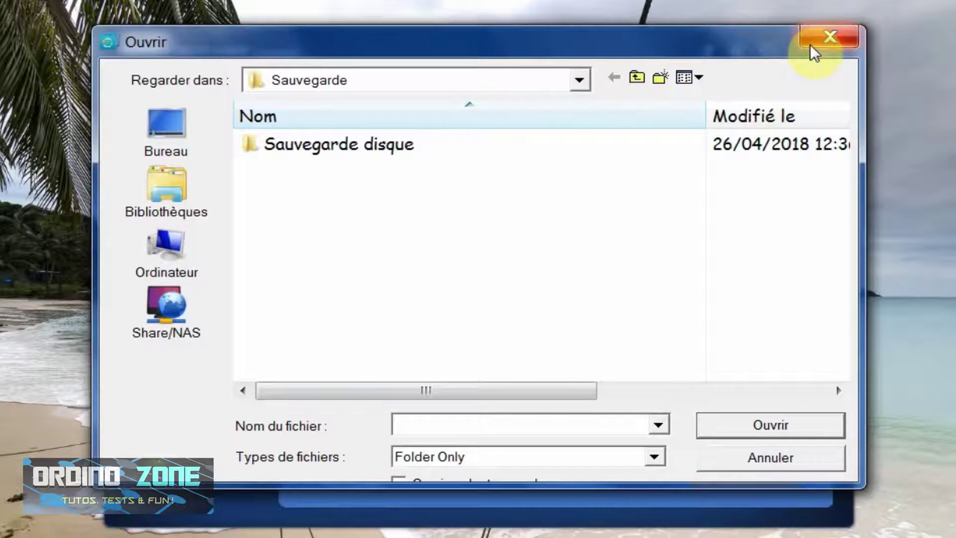
click(638, 80)
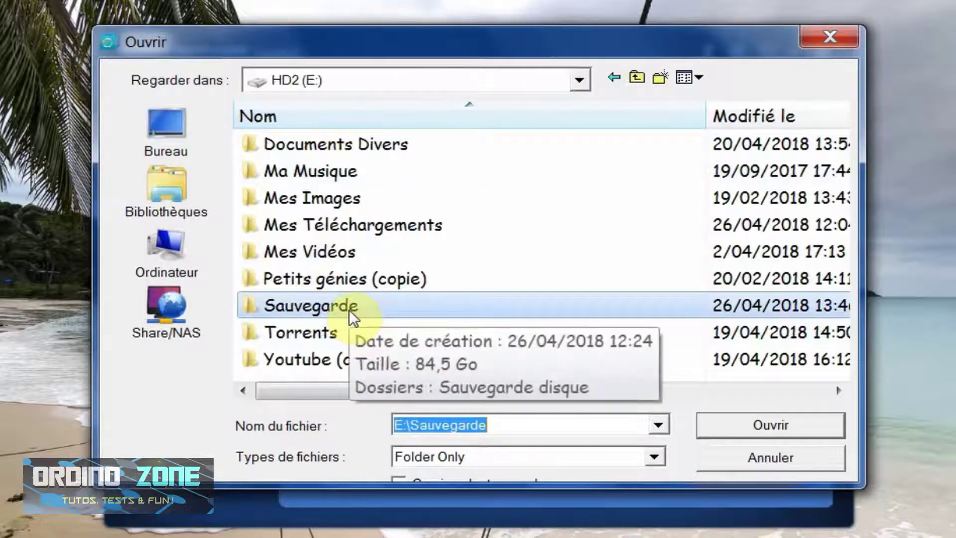
mouse_move(341, 301)
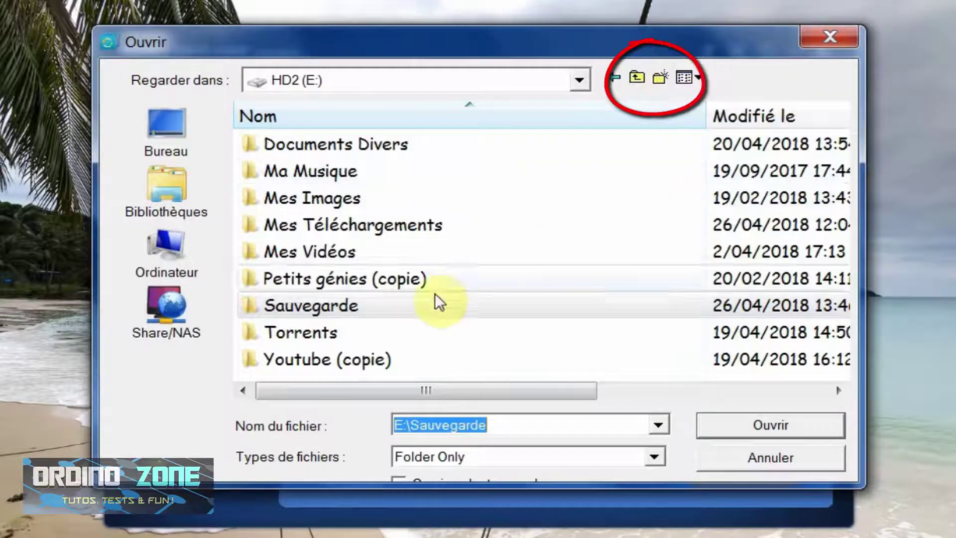
click(723, 424)
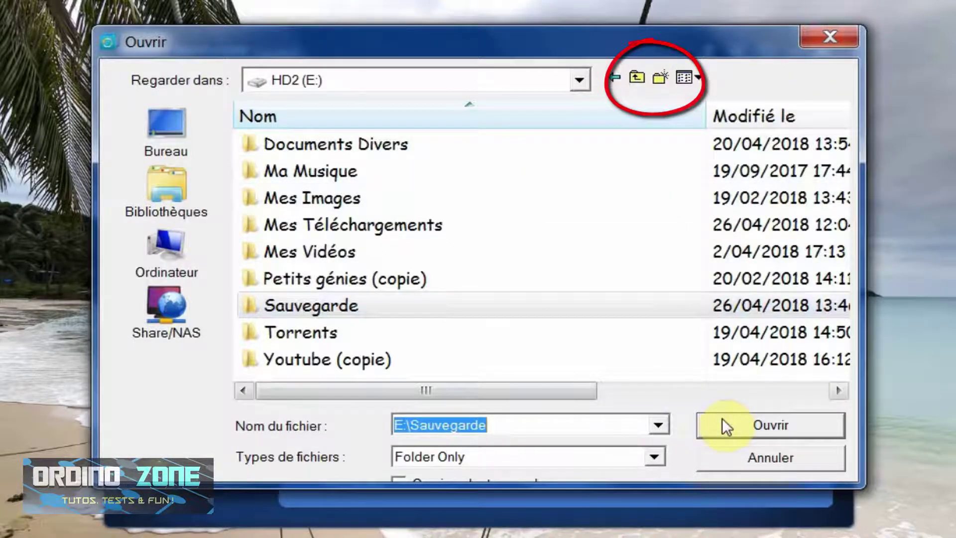
click(828, 35)
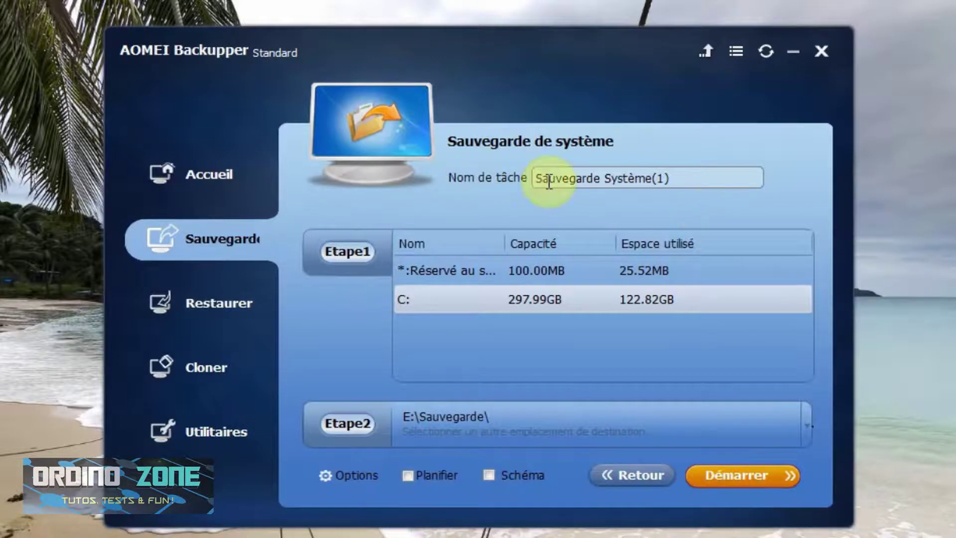
View the backup tasks available for restoring and check the Sauvegarde disque image file in its folder on HD2
click(222, 301)
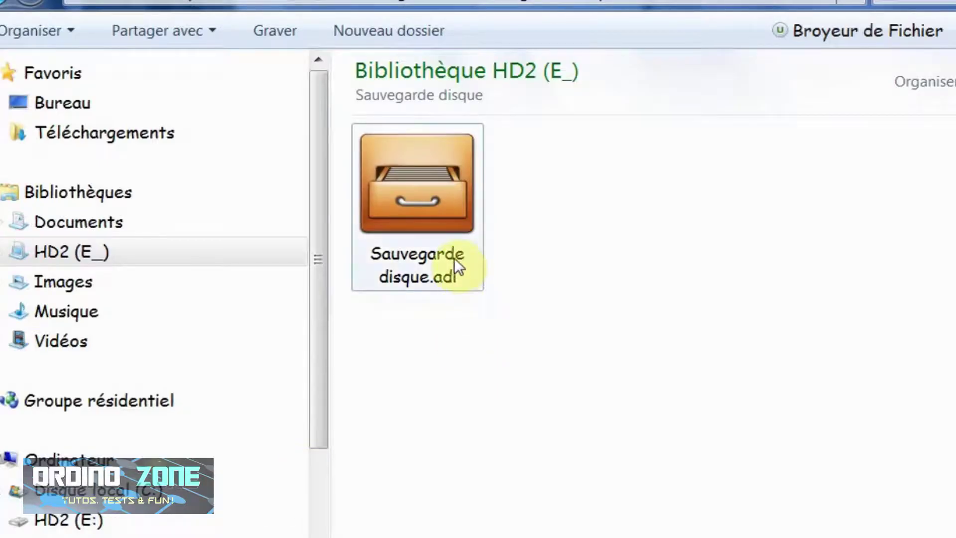
mouse_move(454, 258)
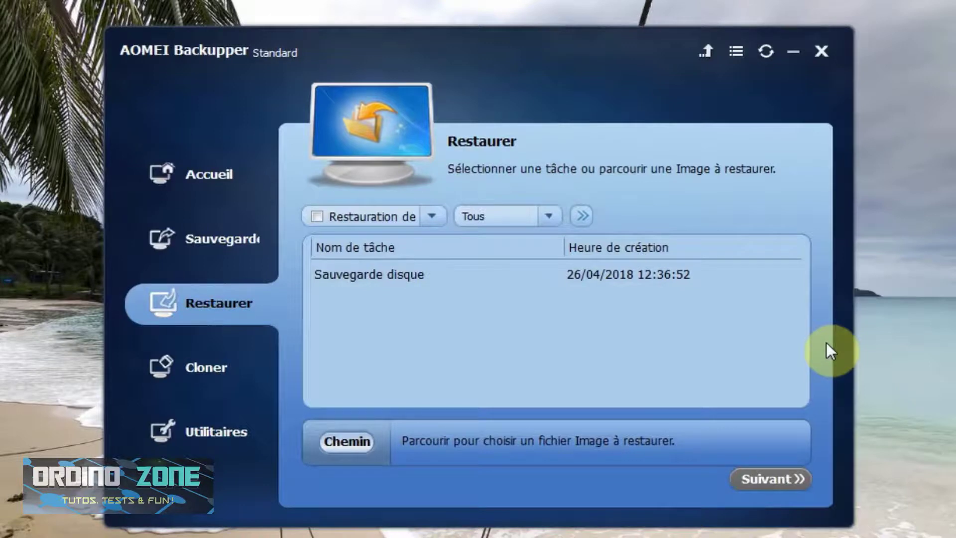
Go through the list of backup types and open the setup for a file backup
click(226, 239)
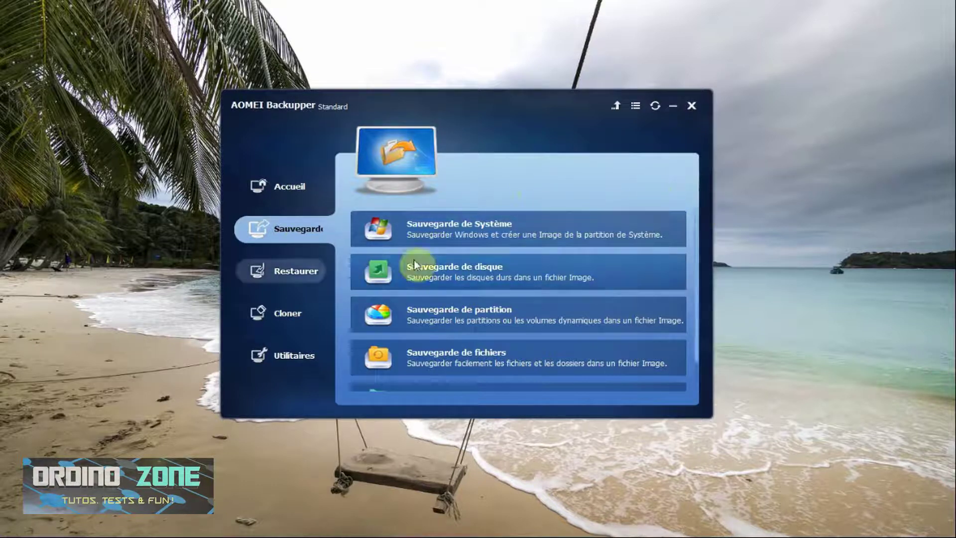
drag(698, 262, 693, 310)
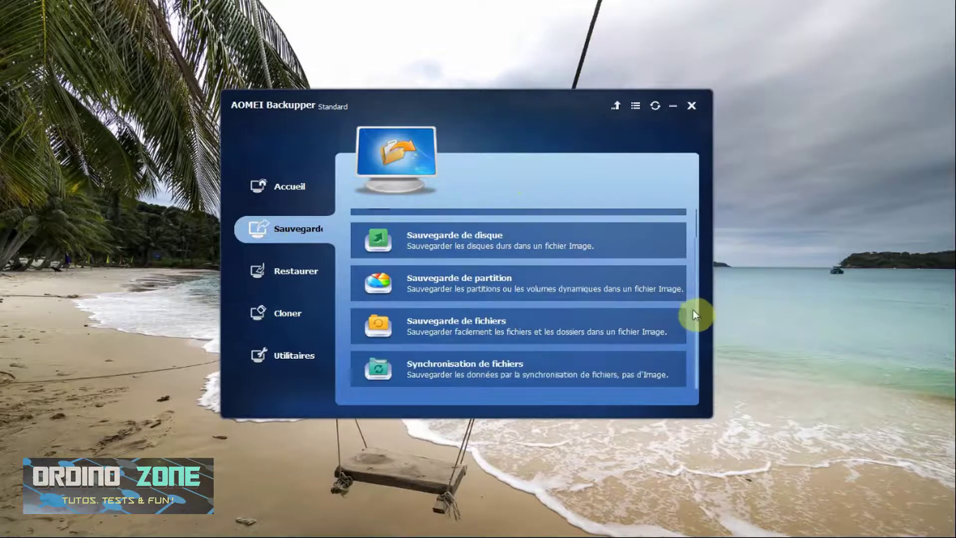
drag(694, 277, 693, 214)
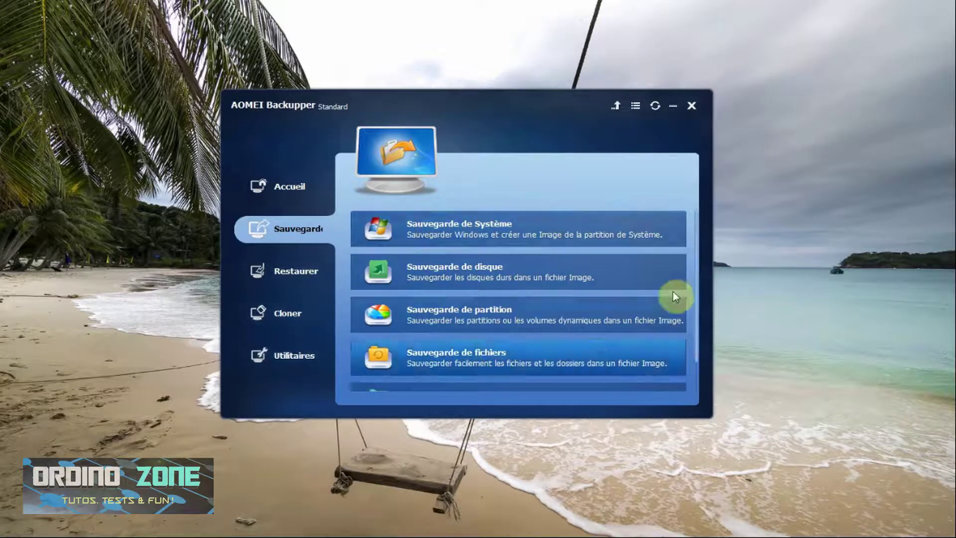
drag(697, 261, 696, 314)
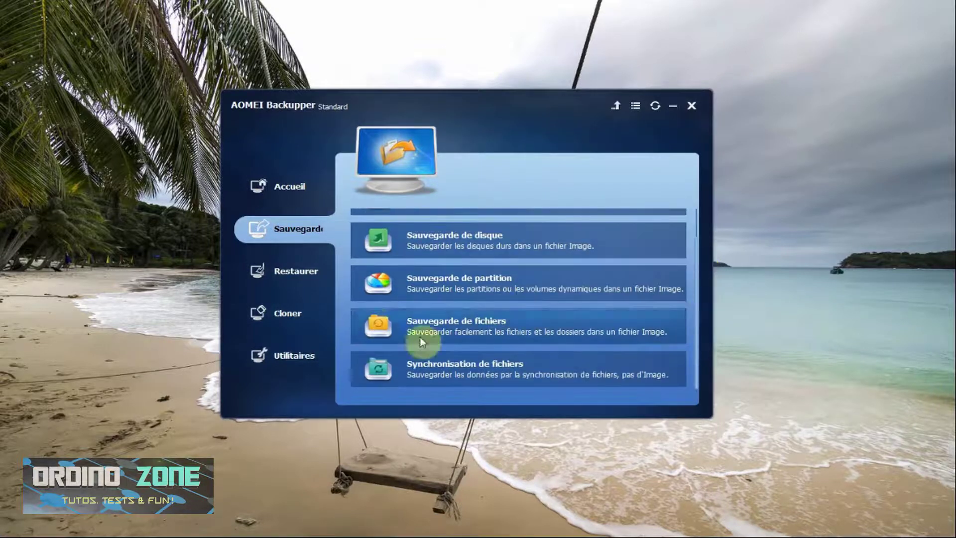
click(504, 329)
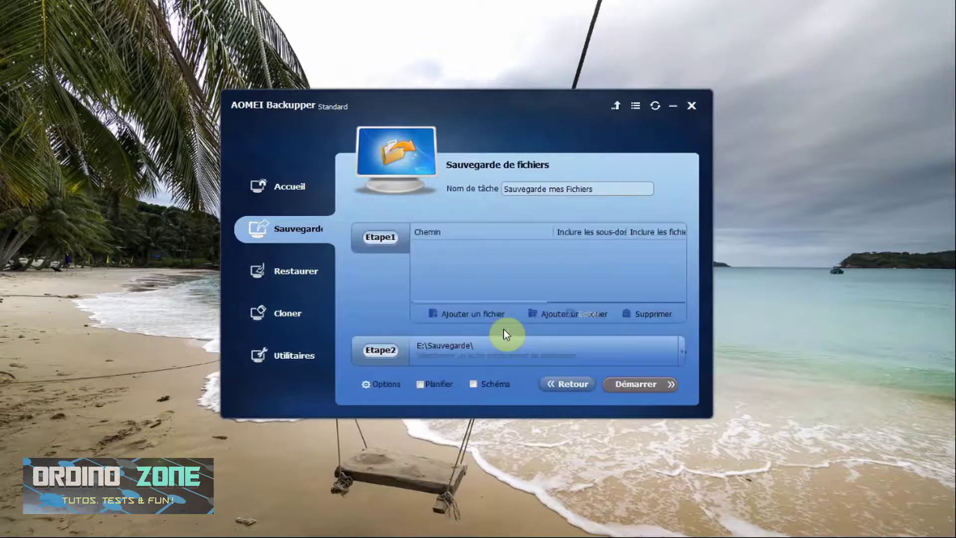
Browse HD2 (E:) for files to back up, select the Mes Vidéos folder, close the chooser without adding anything and minimize the program
click(482, 313)
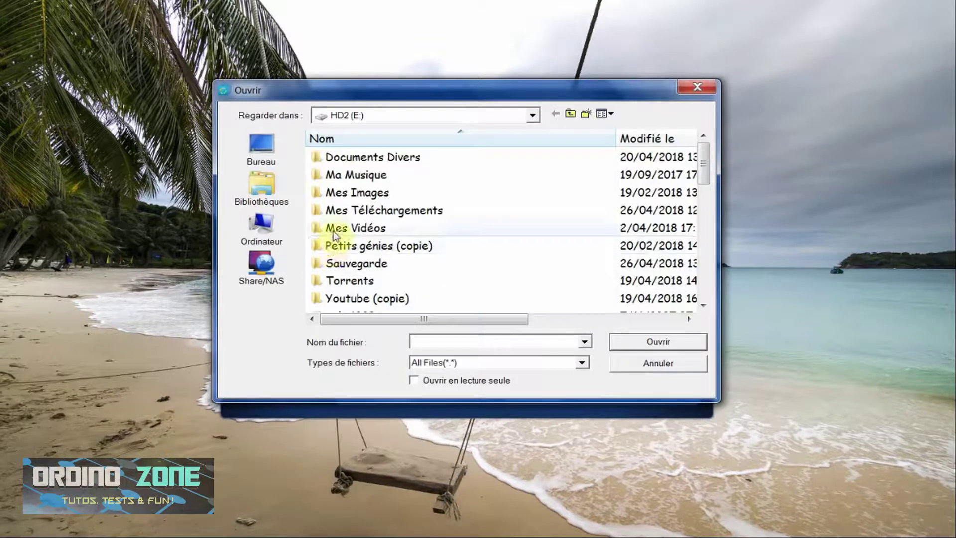
click(333, 229)
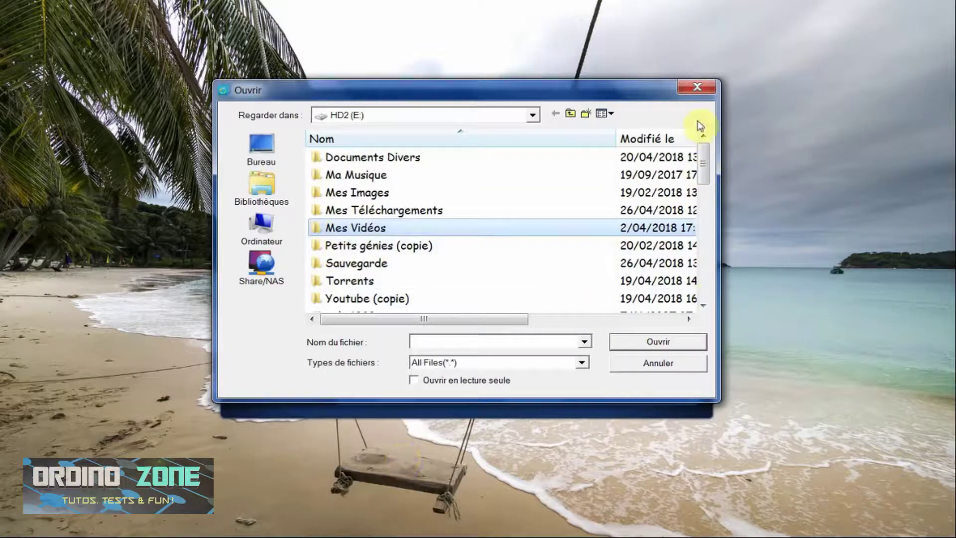
click(697, 88)
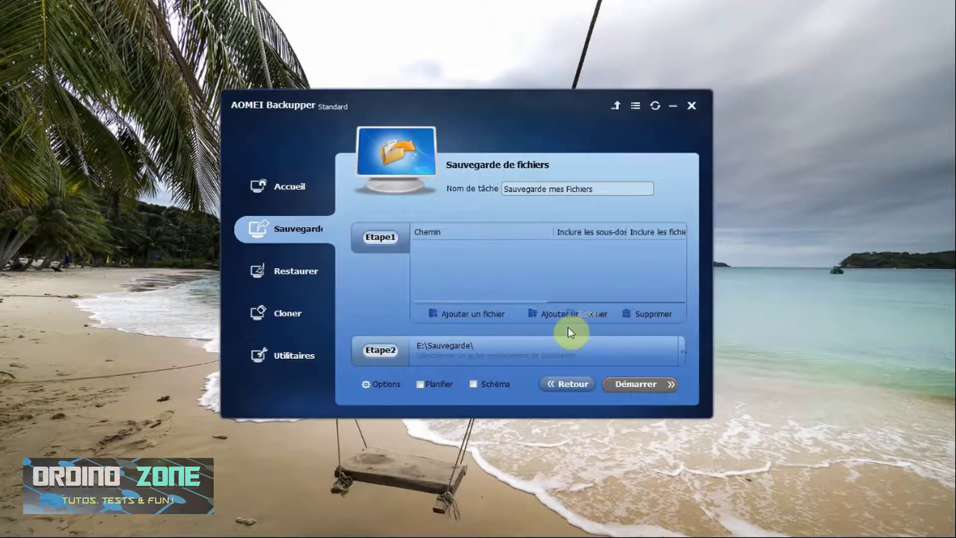
click(672, 107)
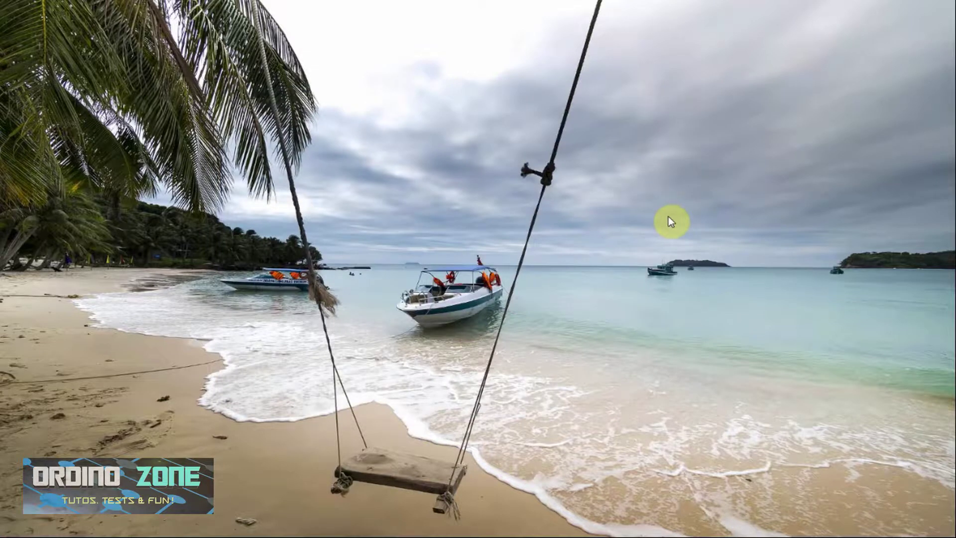